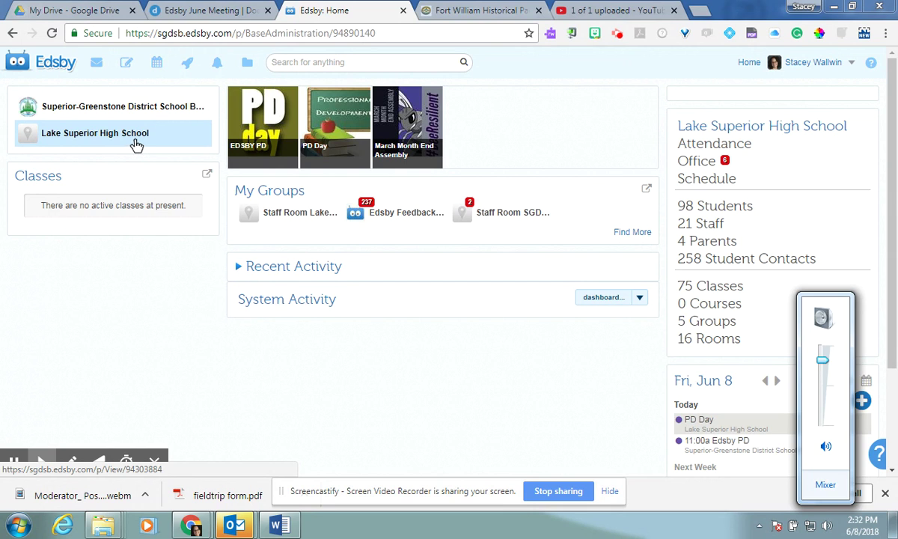
Open Lake Superior High School's page and bring up the school's full month calendar.
{"action": "left_click", "coordinate": [135, 144]}
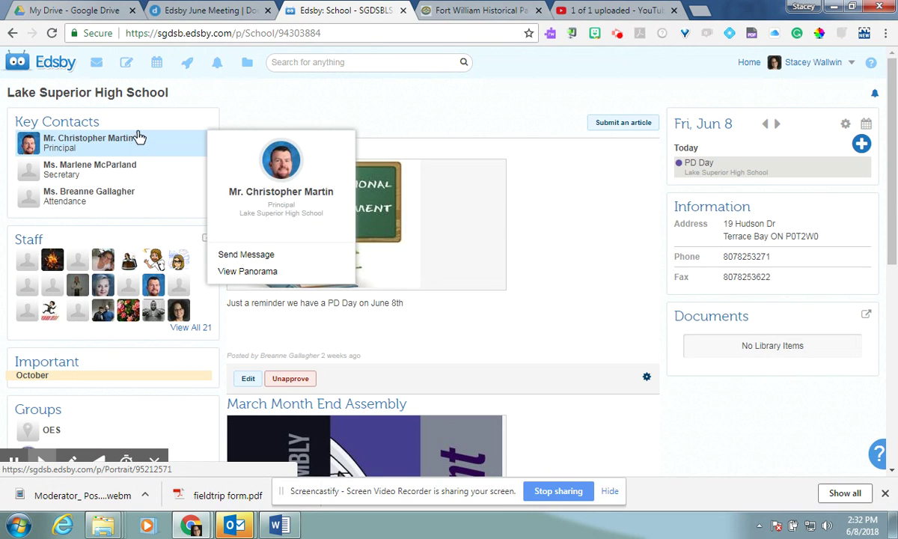
{"action": "left_click", "coordinate": [865, 151]}
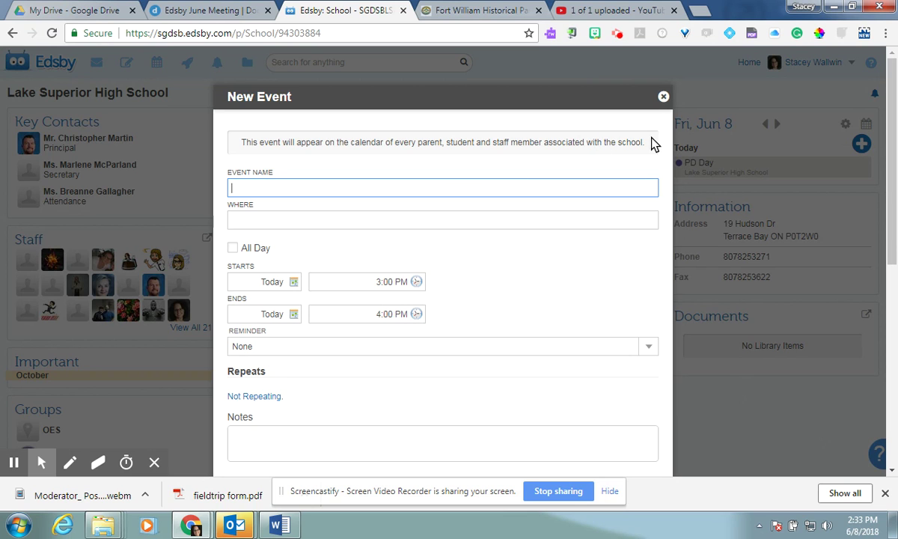
{"action": "left_click", "coordinate": [663, 96]}
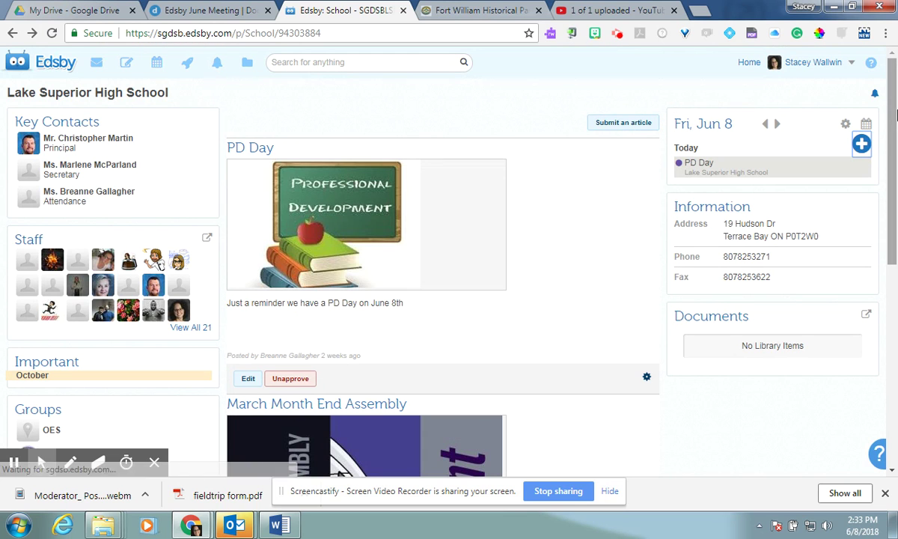
{"action": "left_click", "coordinate": [866, 125]}
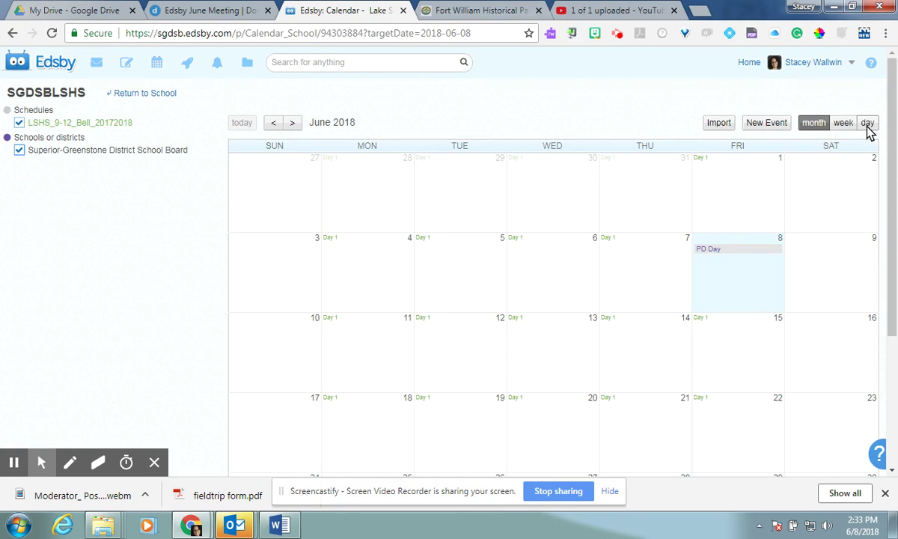
Create a new school calendar event named "Gr 9 Field trip" with the location "Old Fort William -Thunder Bay".
{"action": "left_click", "coordinate": [779, 127]}
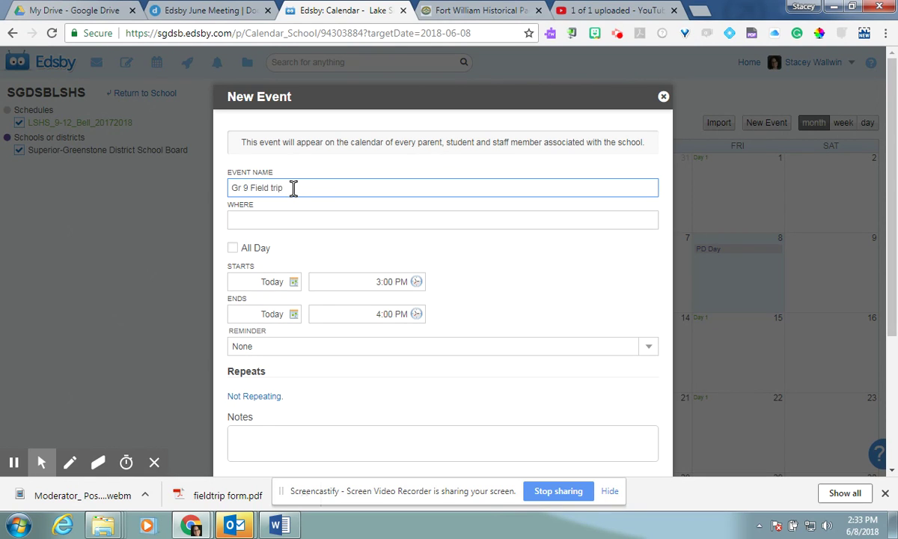
{"action": "left_click", "coordinate": [278, 219]}
{"action": "type", "text": "Old F"}
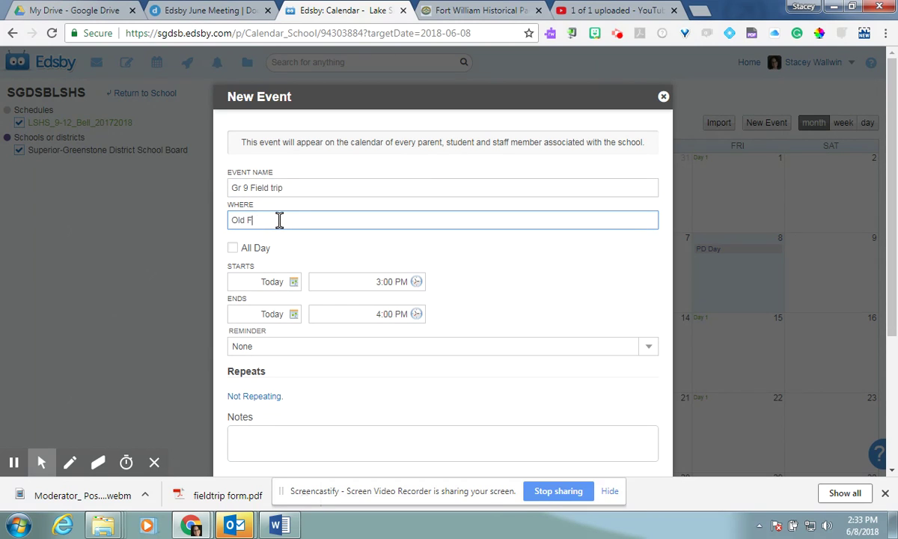
{"action": "type", "text": "ort William -Thunder Bay"}
Set the field trip event to start on 2018-06-12 at 9:30 AM.
{"action": "left_click", "coordinate": [290, 283]}
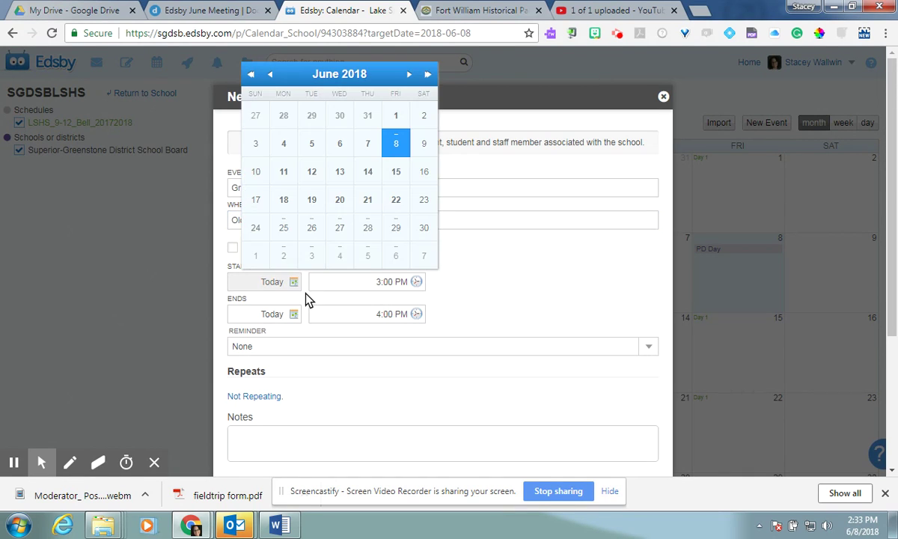
{"action": "left_click", "coordinate": [312, 173]}
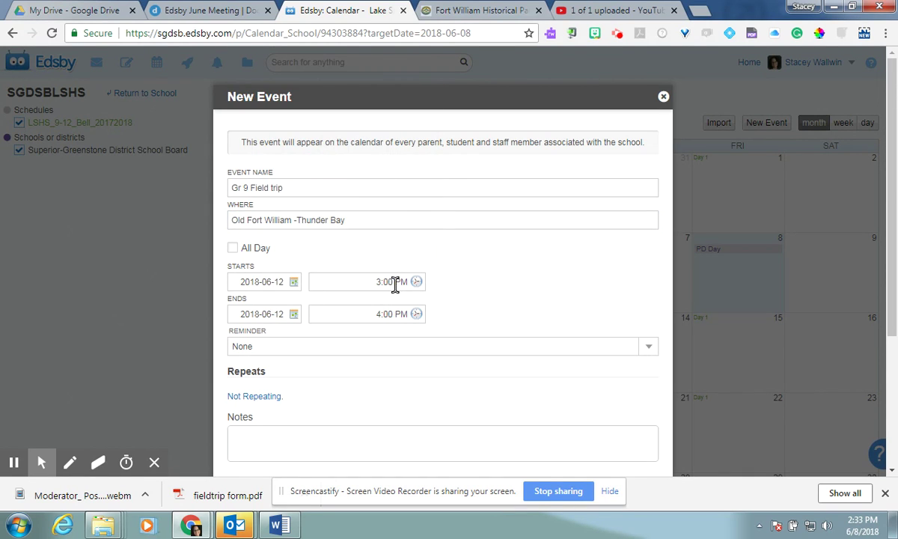
{"action": "left_click", "coordinate": [395, 282]}
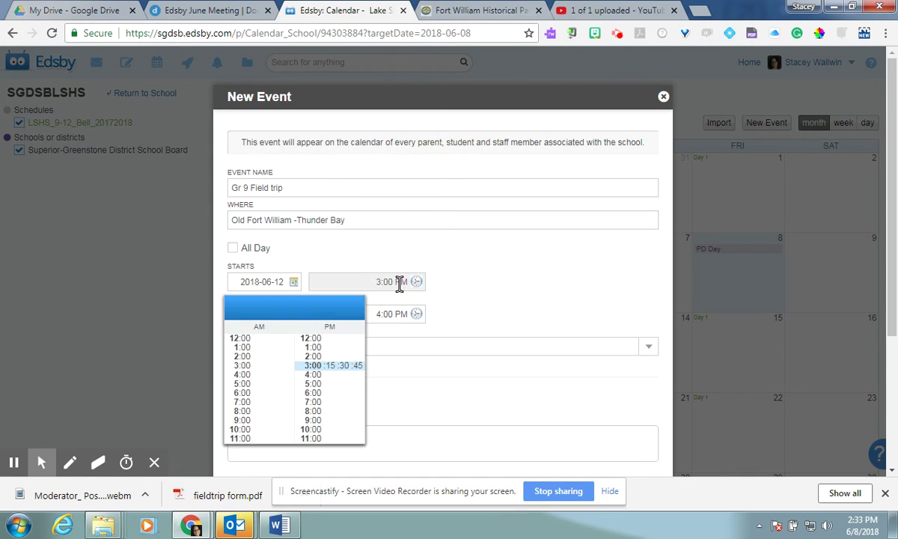
{"action": "left_click", "coordinate": [274, 421]}
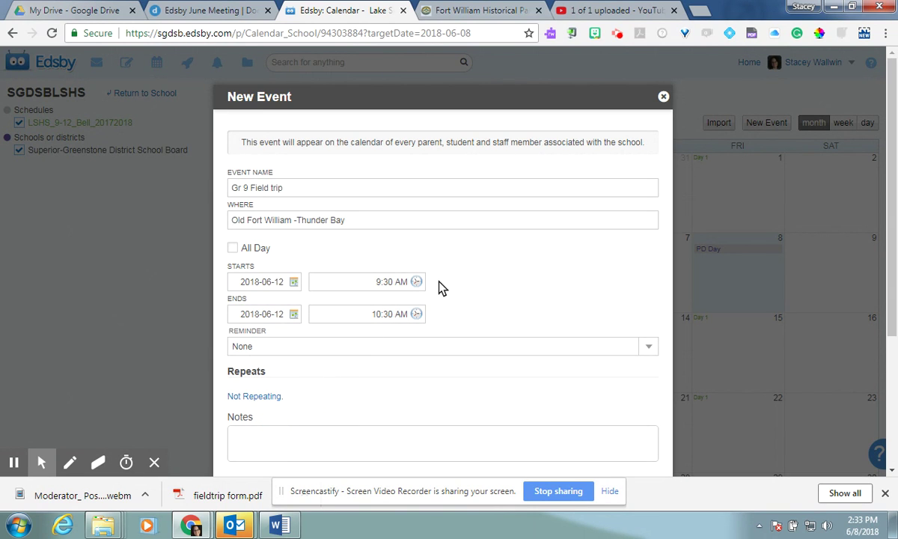
Set the field trip event to end on 2018-06-13 at 3:45 PM.
{"action": "left_click", "coordinate": [295, 315]}
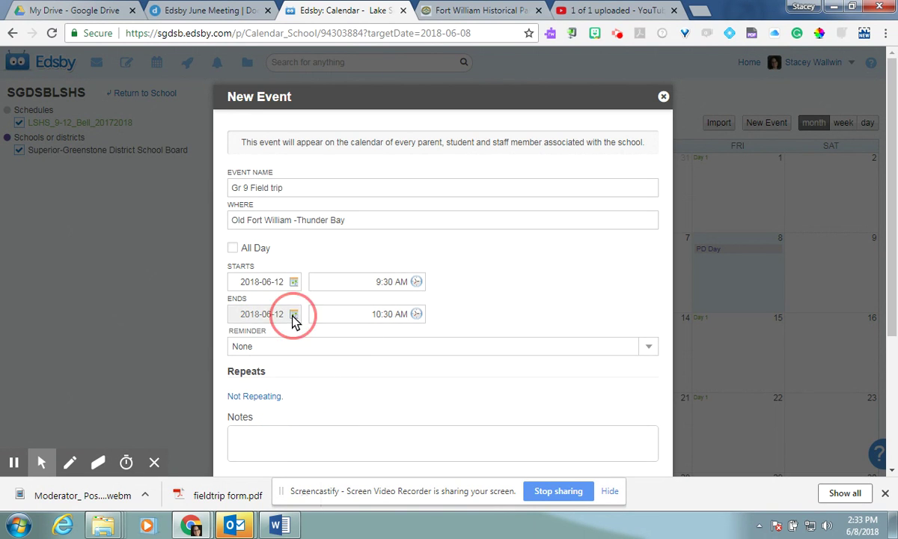
{"action": "left_click", "coordinate": [343, 184]}
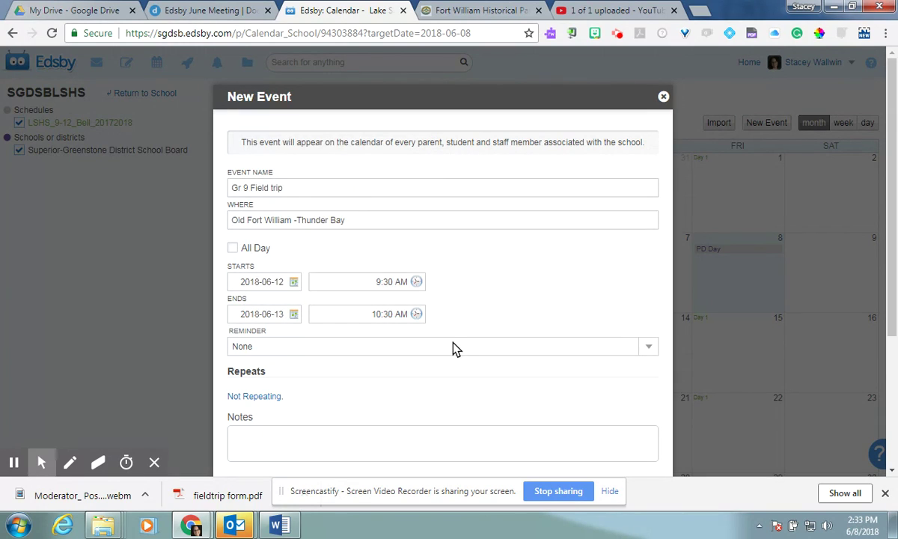
{"action": "left_click", "coordinate": [403, 315]}
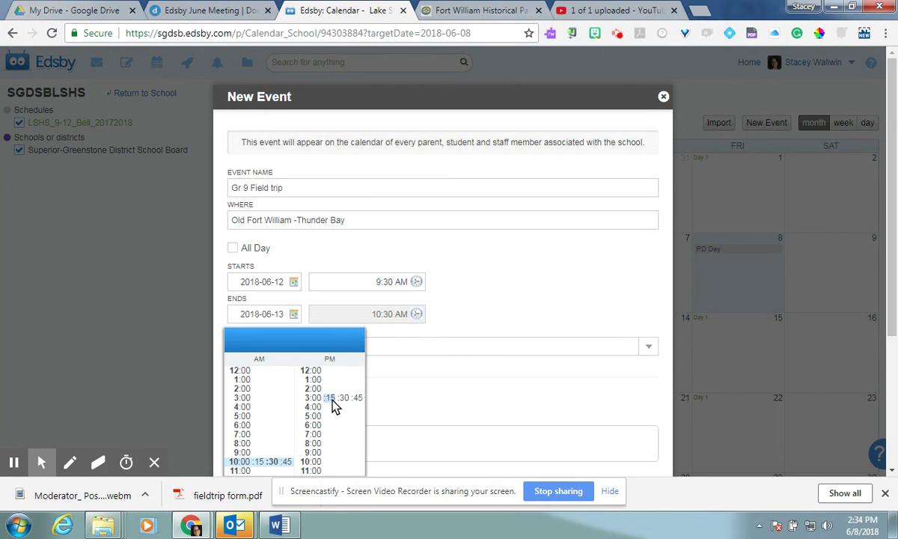
{"action": "left_click", "coordinate": [357, 399]}
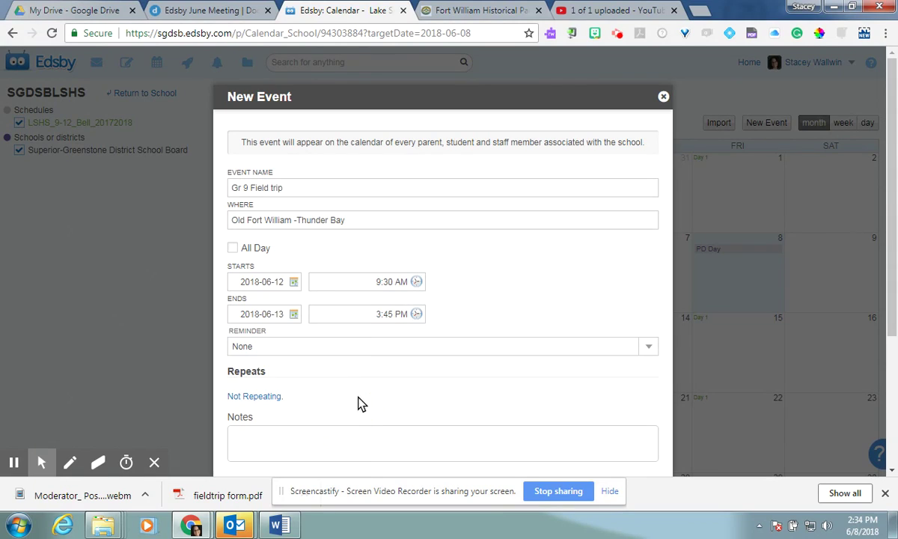
Examine the reminder times and repeat intervals available for the event.
{"action": "left_click", "coordinate": [647, 348]}
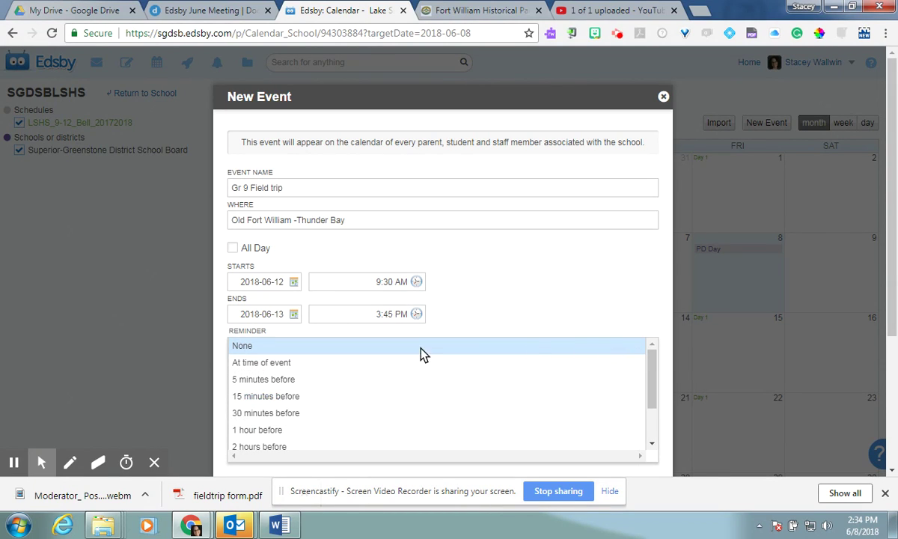
{"action": "scroll", "coordinate": [659, 278], "scroll_direction": "down", "scroll_amount": 2}
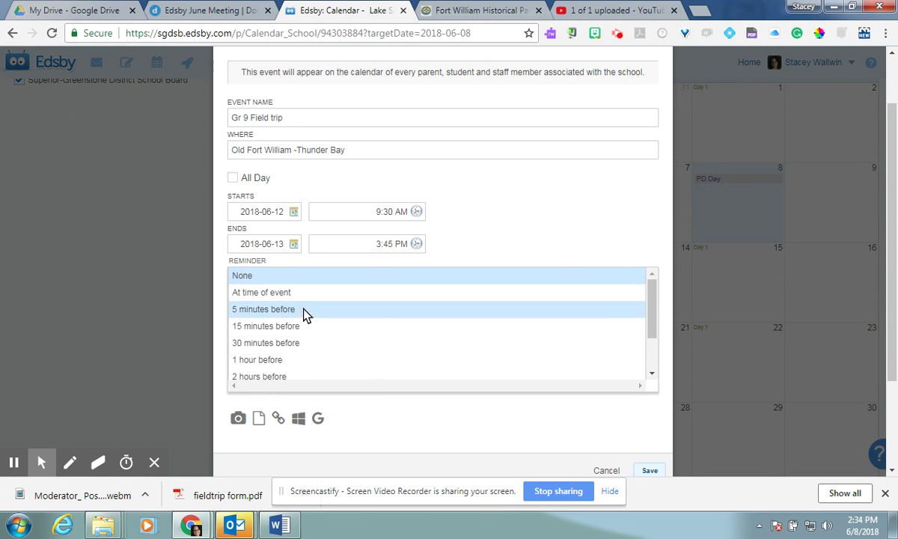
{"action": "left_click", "coordinate": [567, 223]}
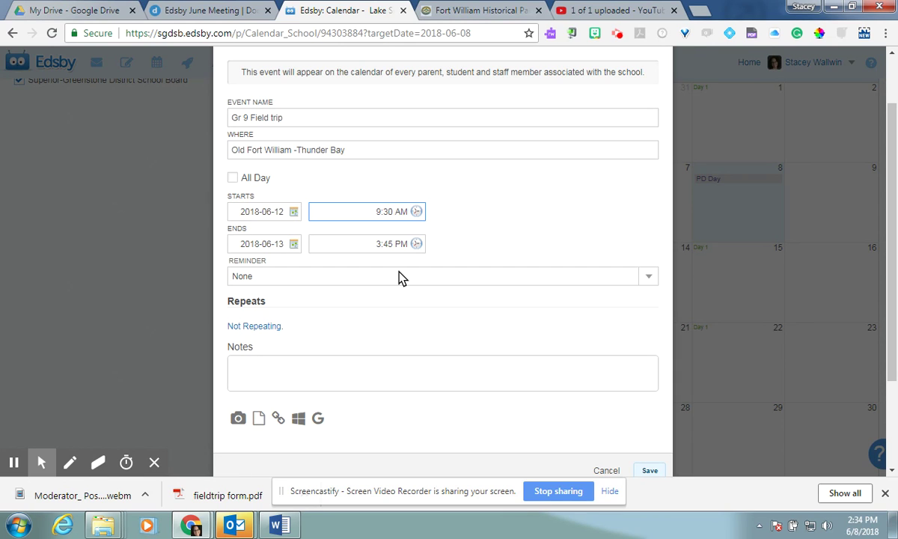
{"action": "left_click", "coordinate": [273, 327]}
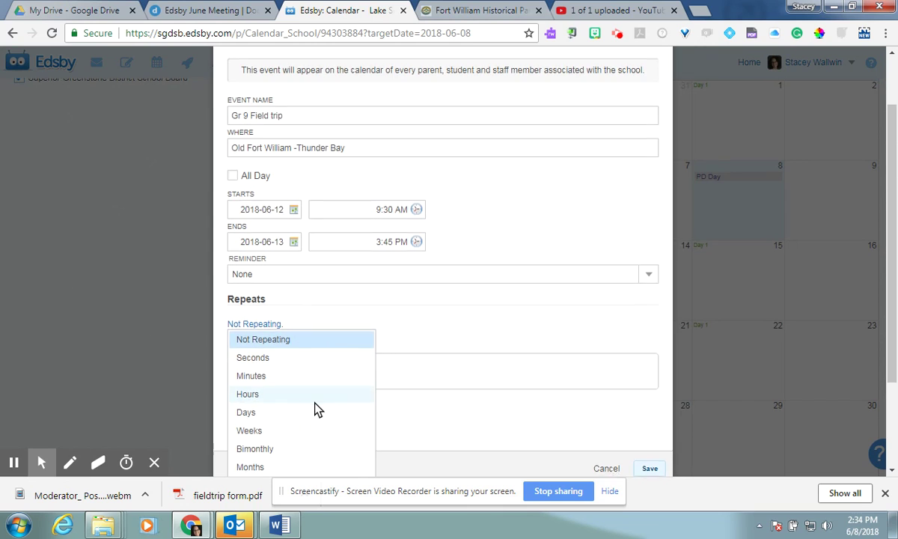
{"action": "scroll", "coordinate": [315, 408], "scroll_direction": "down", "scroll_amount": 2}
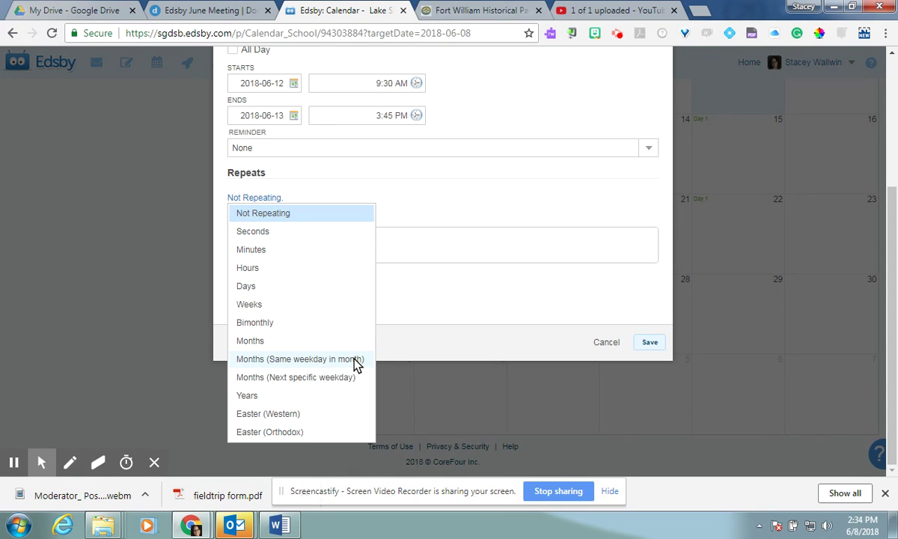
{"action": "double_click", "coordinate": [454, 214]}
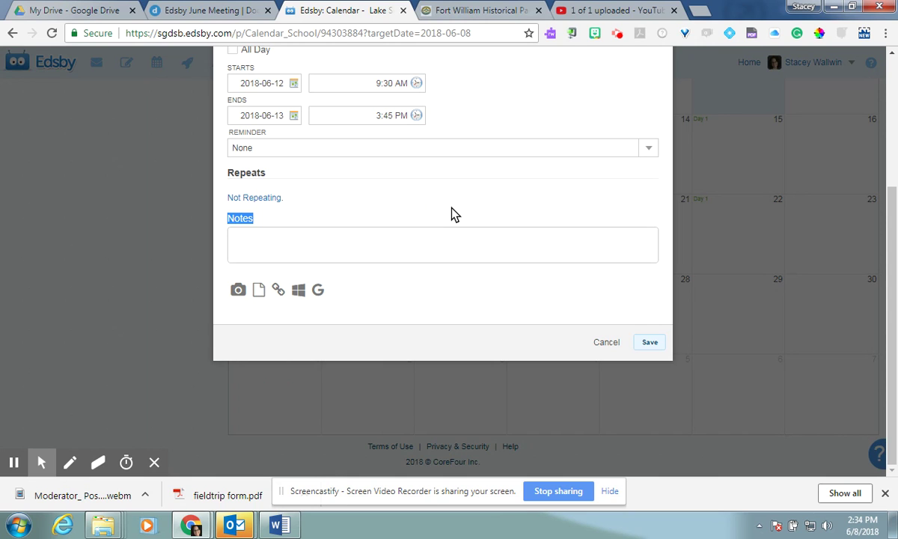
Enter the event note "Please pack: Lunch money and sensible shoes for Old Fort William.".
{"action": "left_click", "coordinate": [256, 234]}
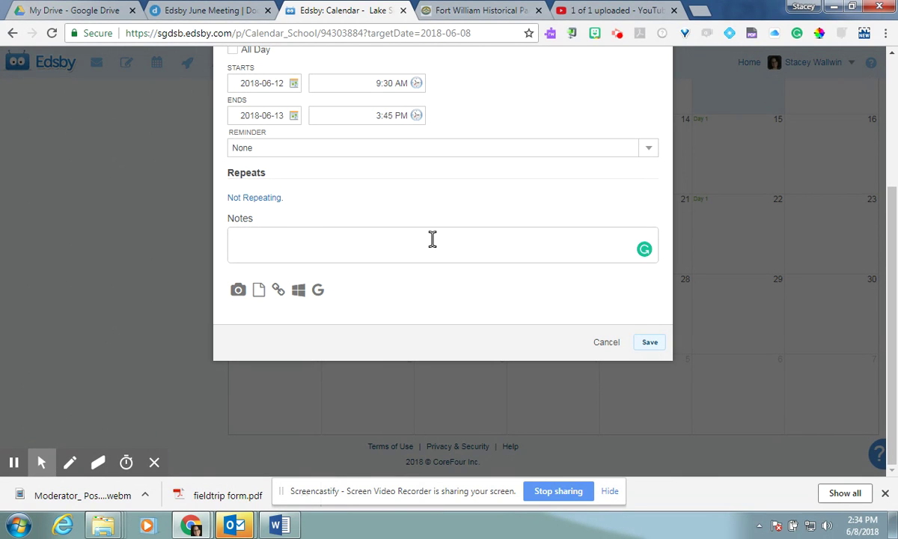
{"action": "type", "text": "Please pack: Lunch money and"}
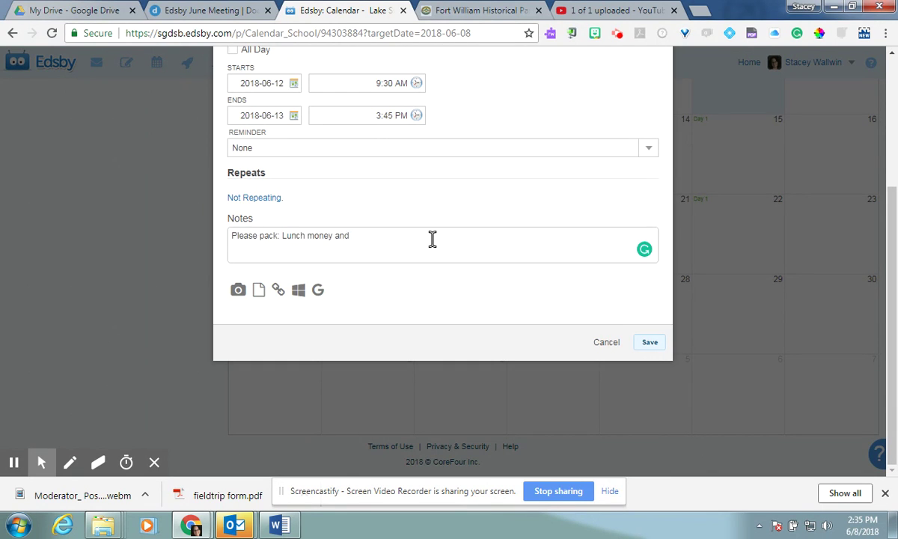
{"action": "type", "text": " sensible shoes for Old Fort William."}
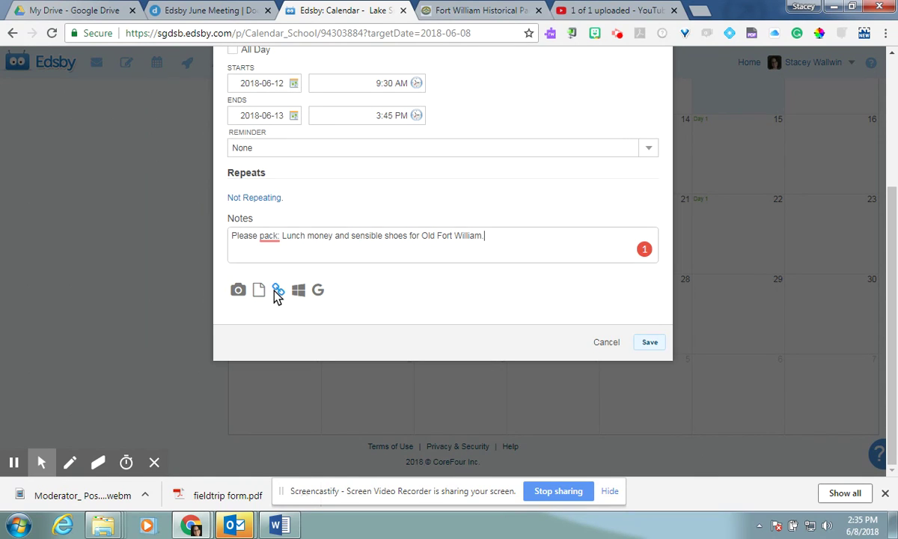
{"action": "left_click_drag", "start_coordinate": [422, 235], "coordinate": [485, 235]}
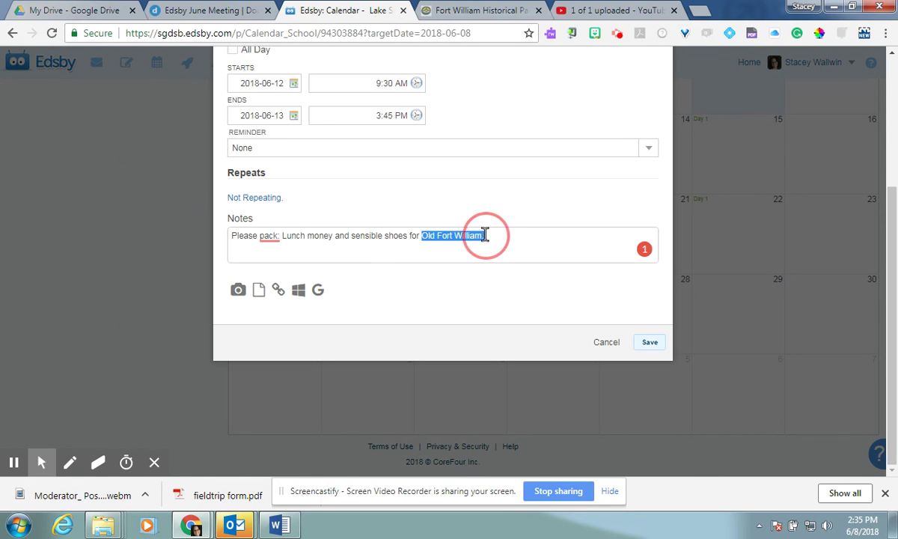
{"action": "left_click", "coordinate": [280, 293]}
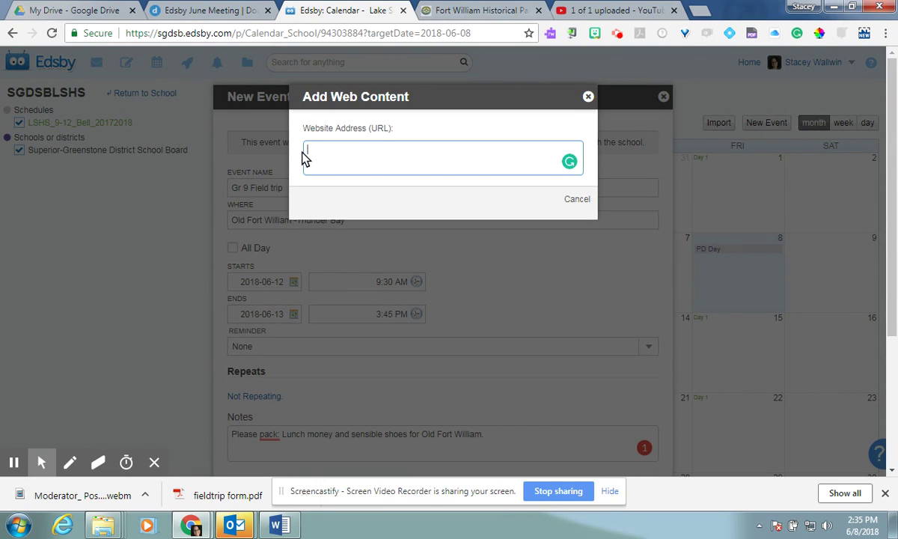
{"action": "left_click", "coordinate": [308, 149]}
{"action": "right_click", "coordinate": [307, 148]}
{"action": "left_click", "coordinate": [314, 231]}
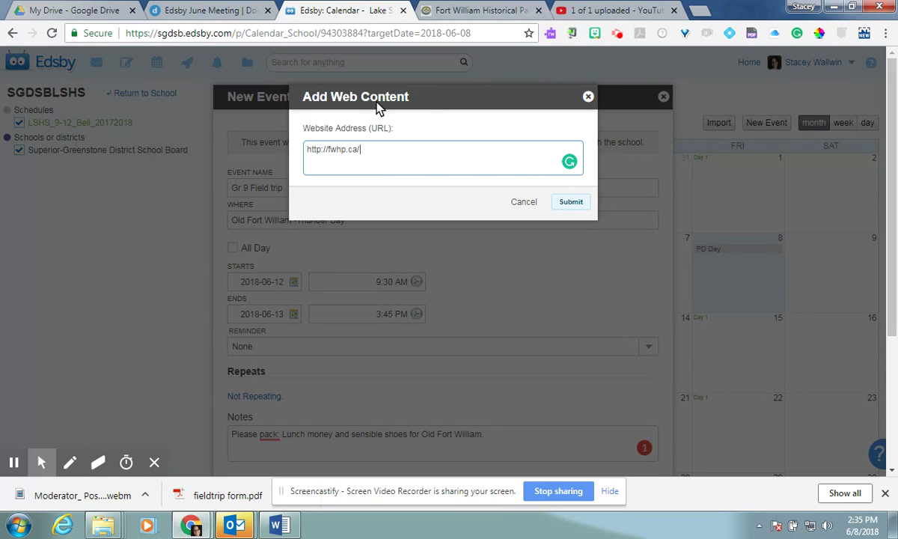
{"action": "left_click", "coordinate": [572, 206]}
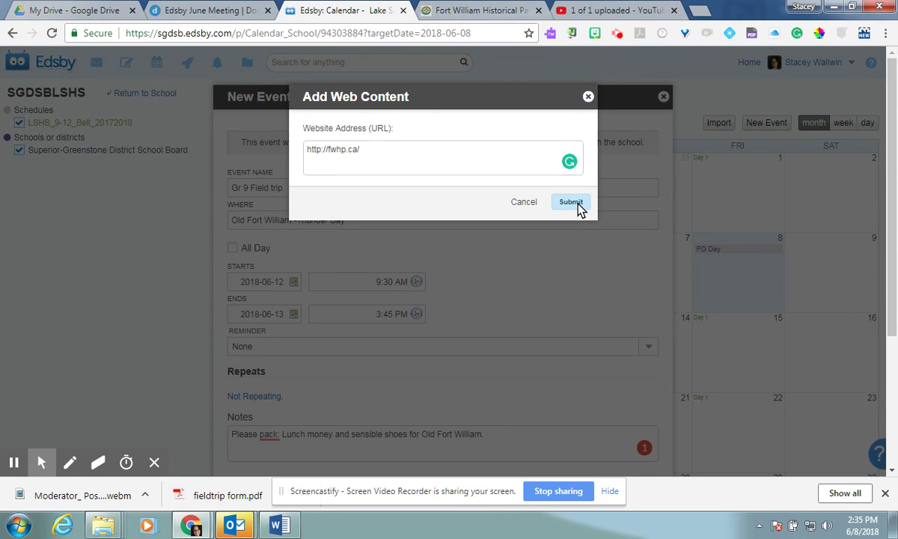
{"action": "scroll", "coordinate": [577, 355], "scroll_direction": "down", "scroll_amount": 2}
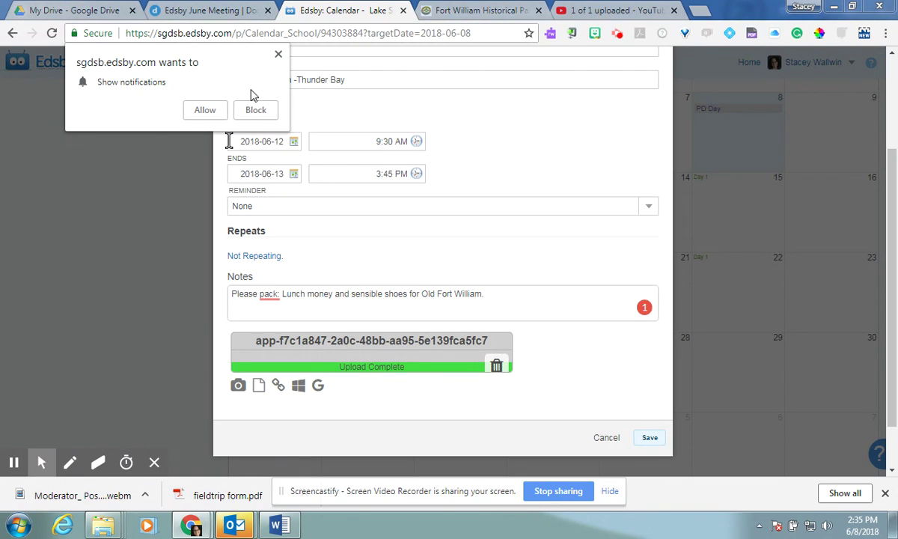
{"action": "left_click", "coordinate": [201, 109]}
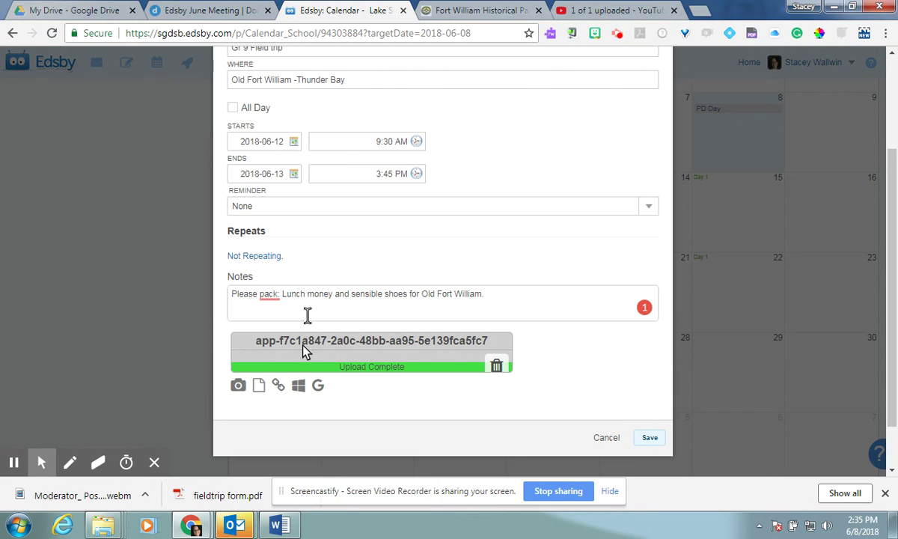
Attach the "fieldtrip form" PDF from the Desktop to the event and save the event.
{"action": "left_click", "coordinate": [265, 392]}
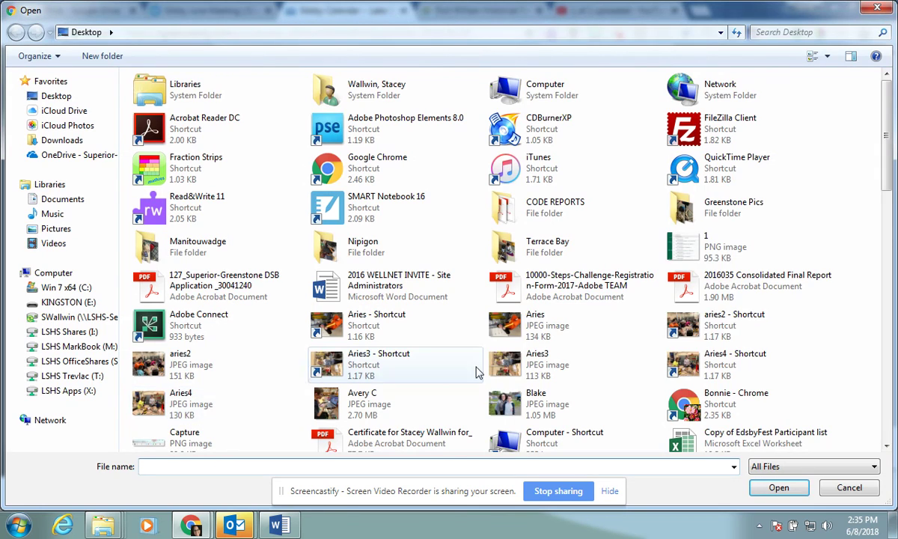
{"action": "scroll", "coordinate": [889, 169], "scroll_direction": "down", "scroll_amount": 5}
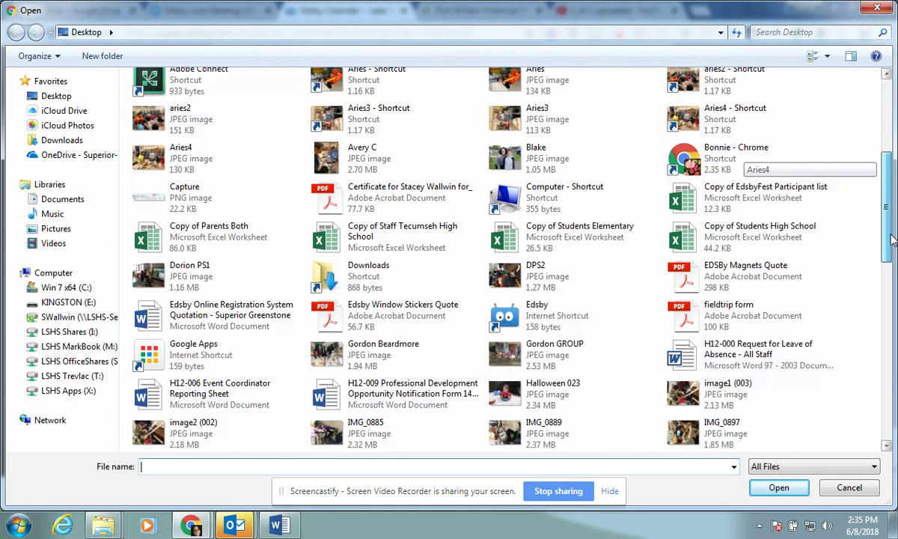
{"action": "left_click", "coordinate": [801, 327]}
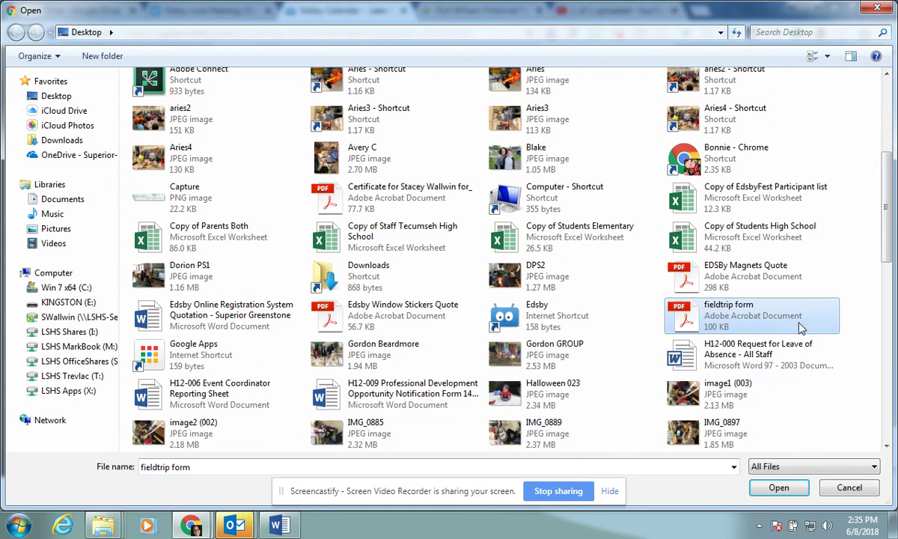
{"action": "left_click", "coordinate": [782, 487]}
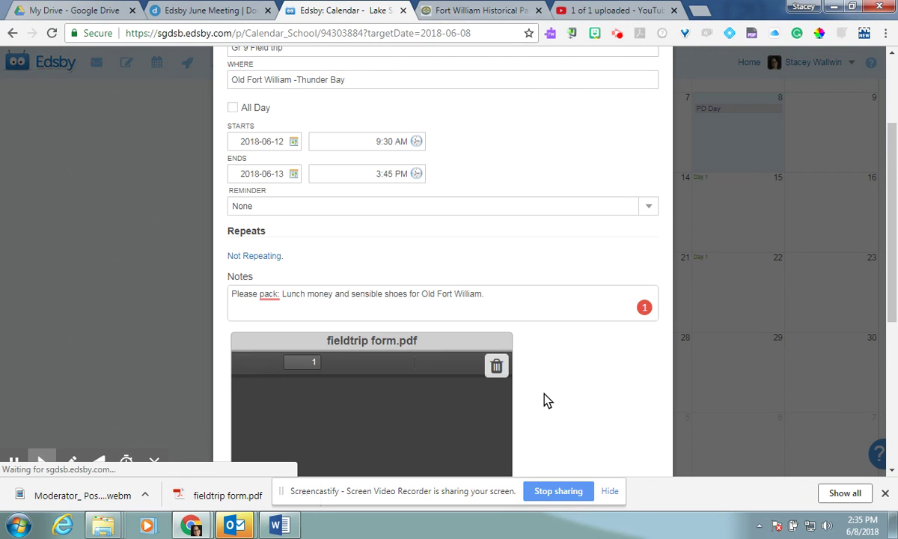
{"action": "scroll", "coordinate": [546, 401], "scroll_direction": "down", "scroll_amount": 4}
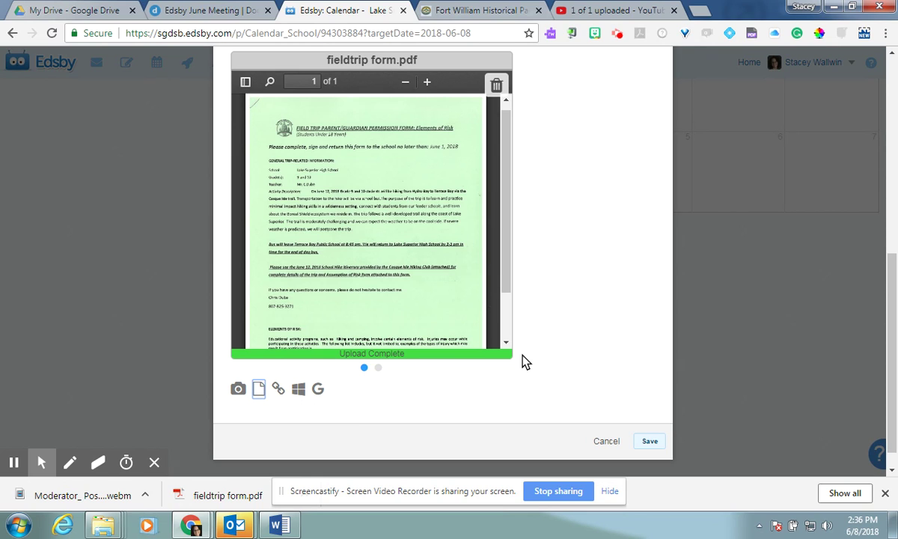
{"action": "left_click", "coordinate": [650, 441]}
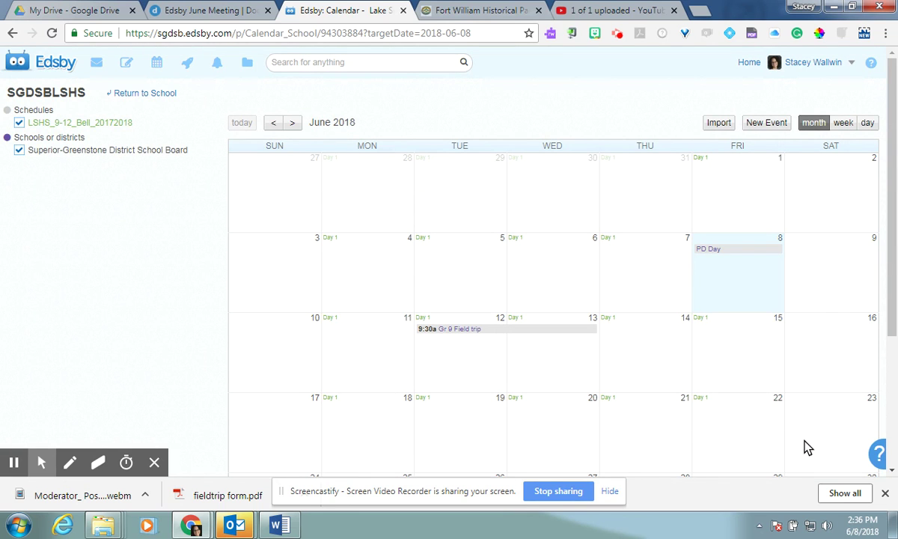
Go to the home page, allow the site's notifications, and open the calendar from the Lake Superior High School page.
{"action": "left_click", "coordinate": [750, 64]}
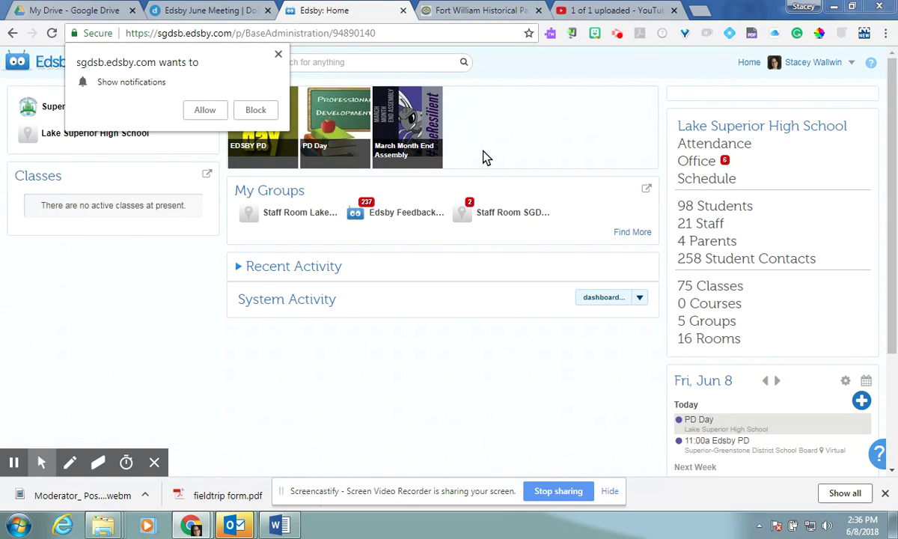
{"action": "left_click", "coordinate": [187, 111]}
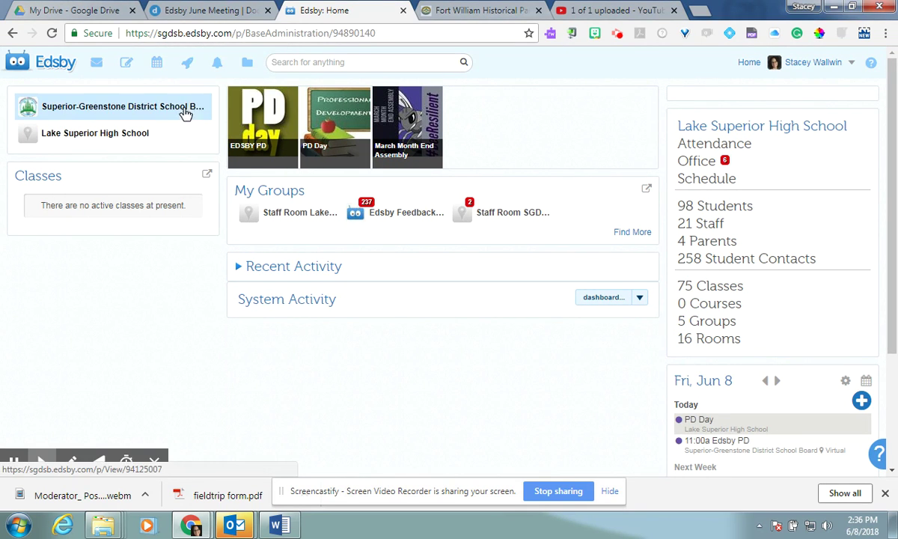
{"action": "left_click", "coordinate": [87, 136]}
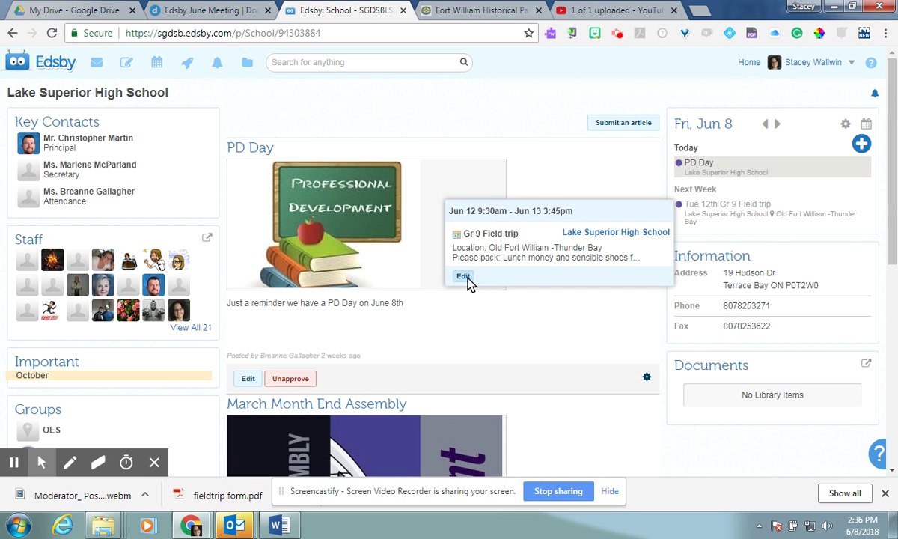
{"action": "left_click", "coordinate": [867, 125]}
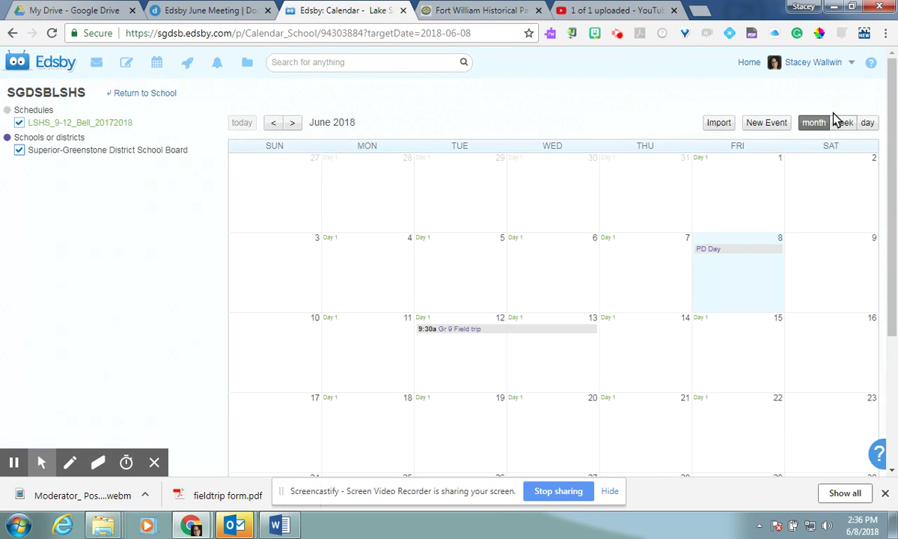
Examine the full details and attachments of the Gr 9 Field trip event in the June 2018 calendar and save it.
{"action": "mouse_move", "coordinate": [444, 331]}
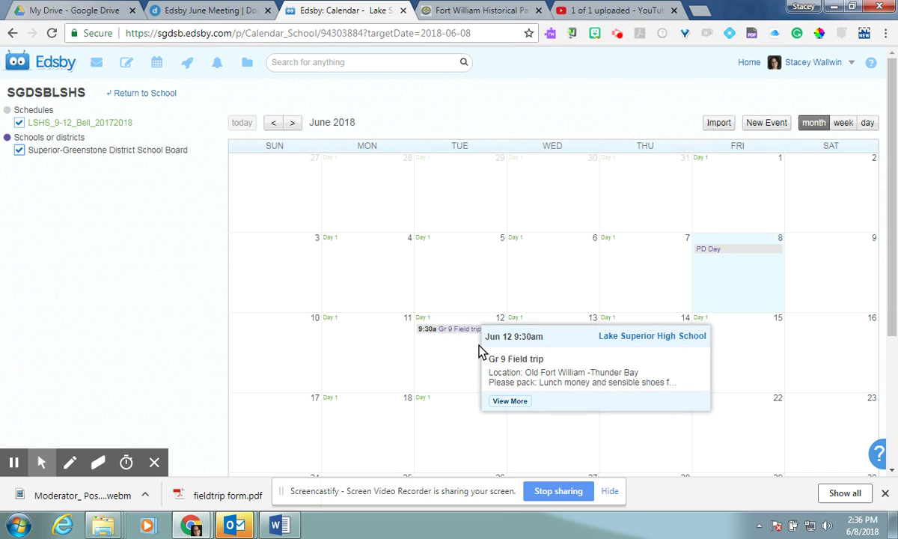
{"action": "left_click", "coordinate": [510, 402]}
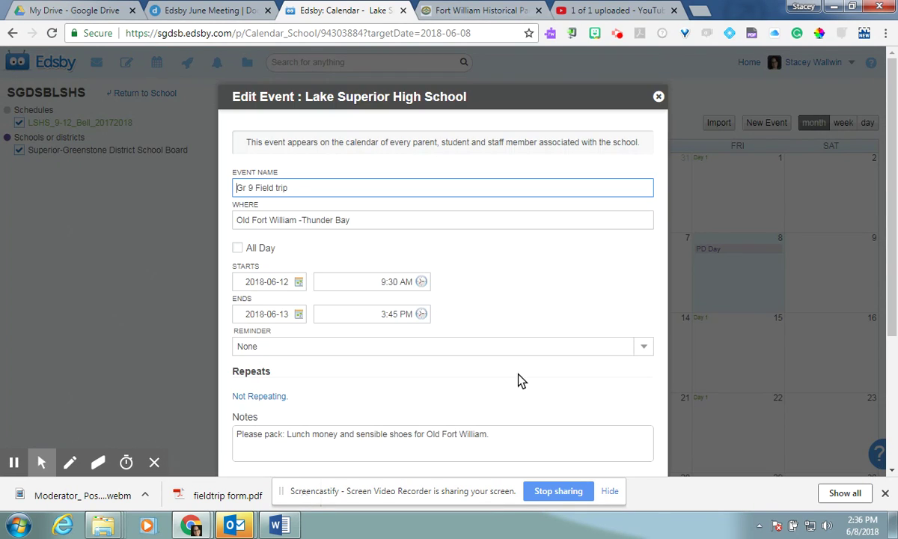
{"action": "scroll", "coordinate": [556, 300], "scroll_direction": "down", "scroll_amount": 3}
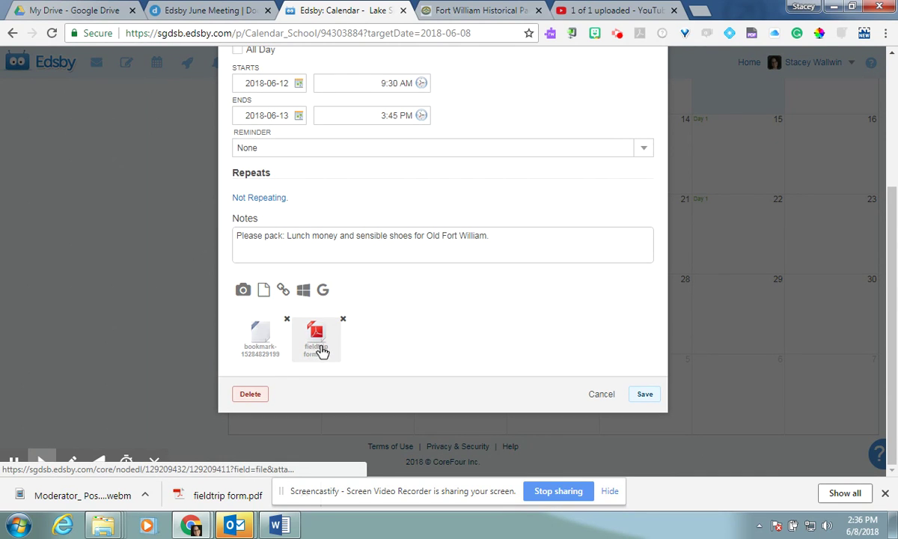
{"action": "left_click", "coordinate": [644, 397]}
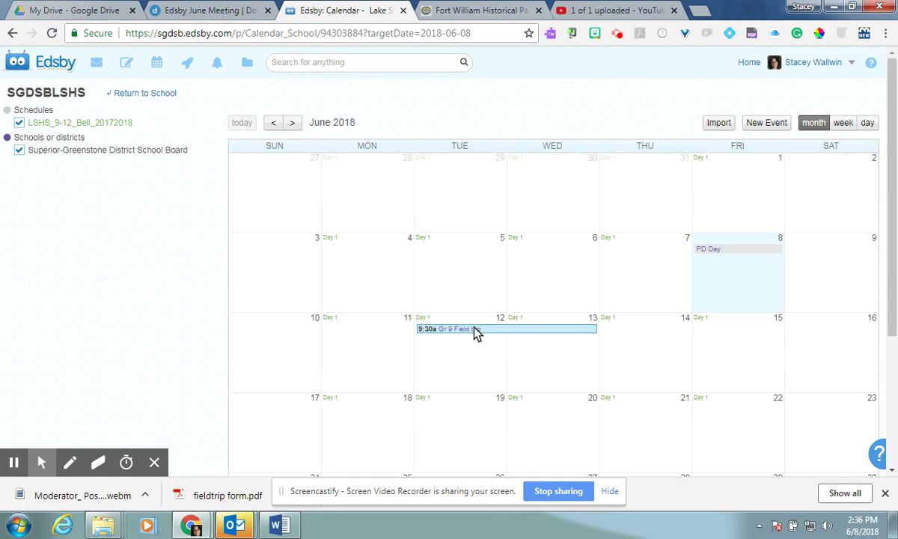
Reopen the Gr 9 Field trip event to check its note and attached files, and leave it without saving.
{"action": "left_click", "coordinate": [477, 332]}
{"action": "scroll", "coordinate": [543, 344], "scroll_direction": "down", "scroll_amount": 3}
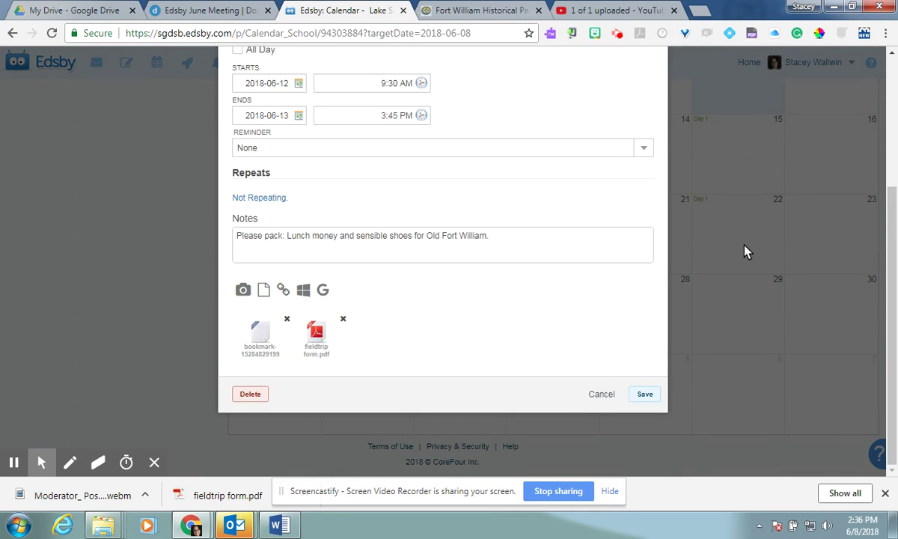
{"action": "left_click", "coordinate": [613, 397]}
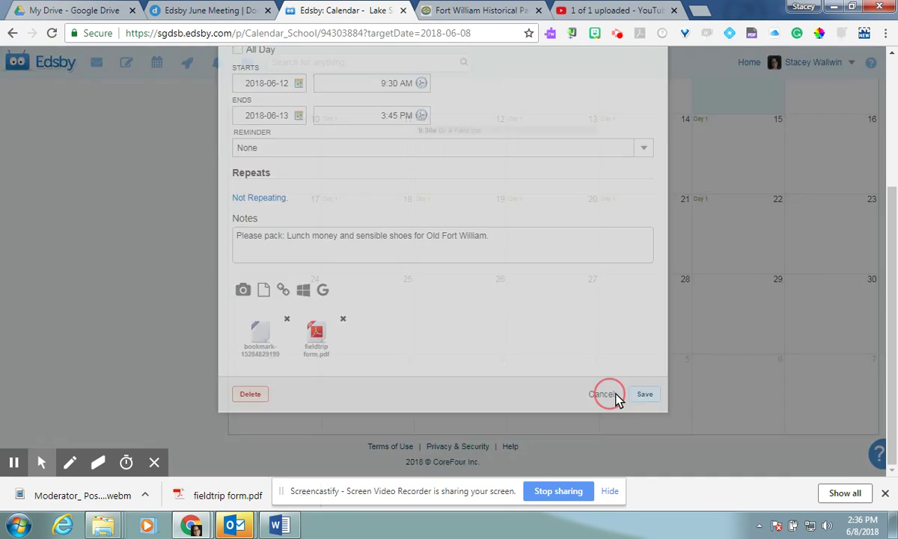